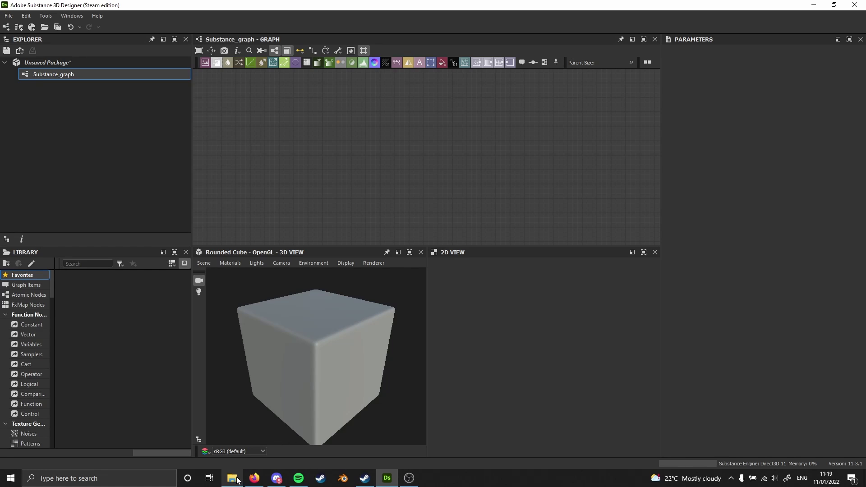
Import edmontosaurus_new and edmontosaurus_old from the Edmontosaurus folder into the package's Resources.
{"action": "mouse_move", "coordinate": [236, 481]}
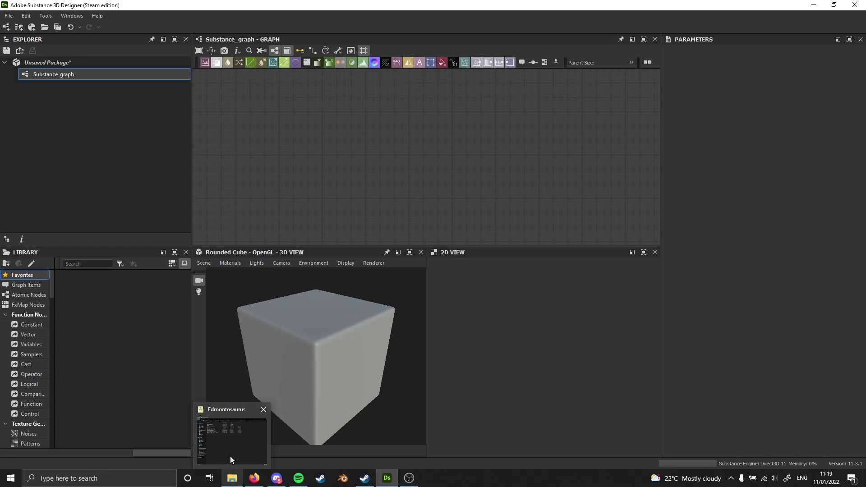
{"action": "left_click", "coordinate": [227, 438]}
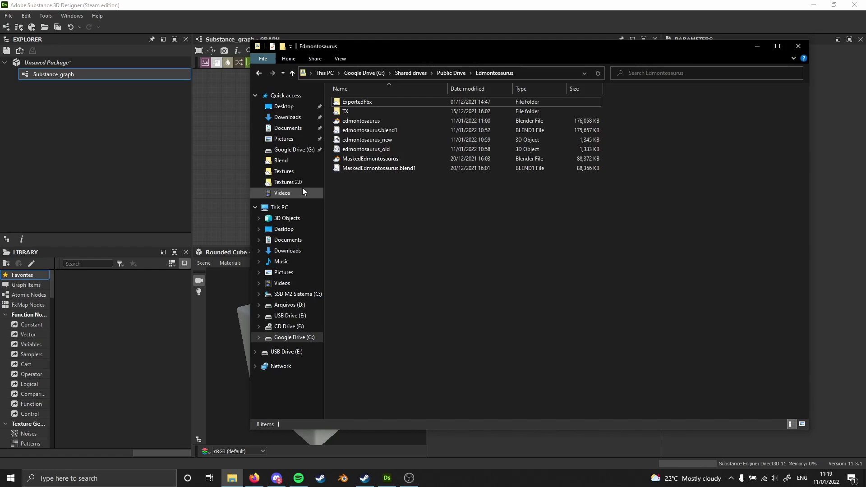
{"action": "left_click", "coordinate": [355, 144]}
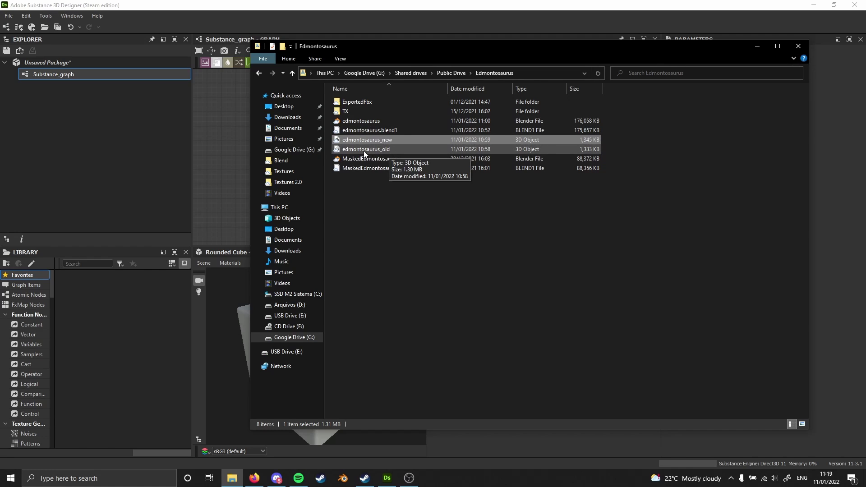
{"action": "left_click", "coordinate": [369, 149], "text": "ctrl"}
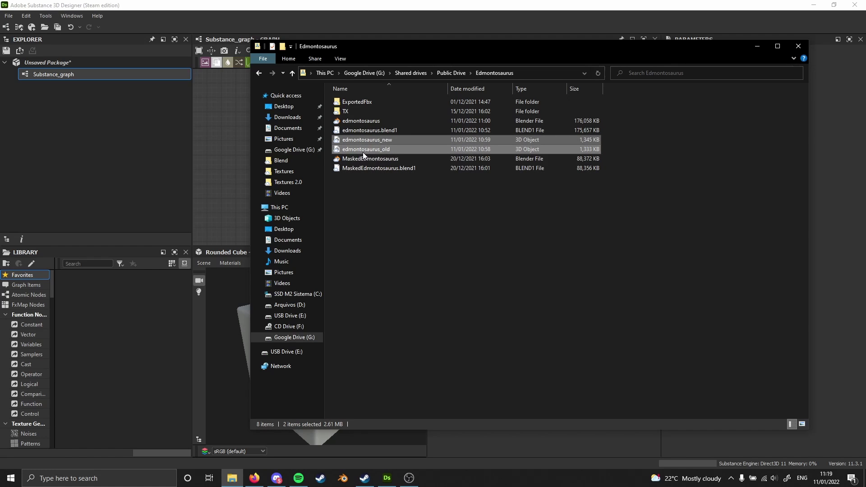
{"action": "left_click_drag", "start_coordinate": [368, 150], "coordinate": [96, 75]}
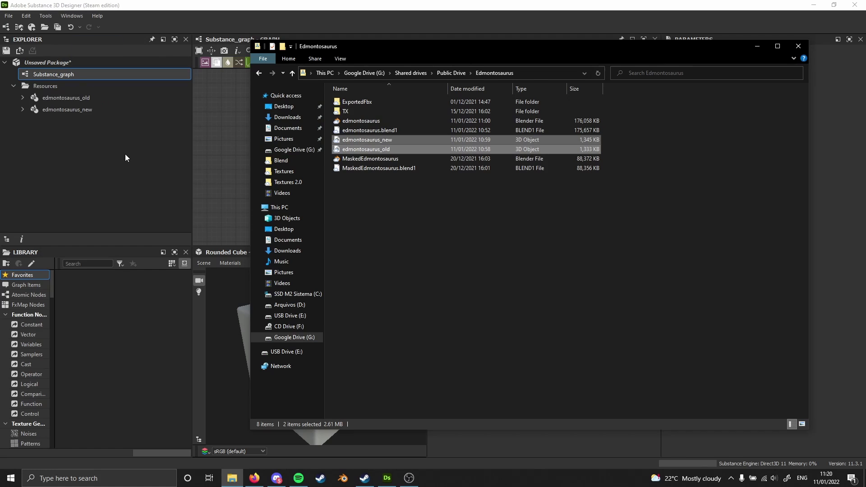
{"action": "left_click", "coordinate": [96, 126]}
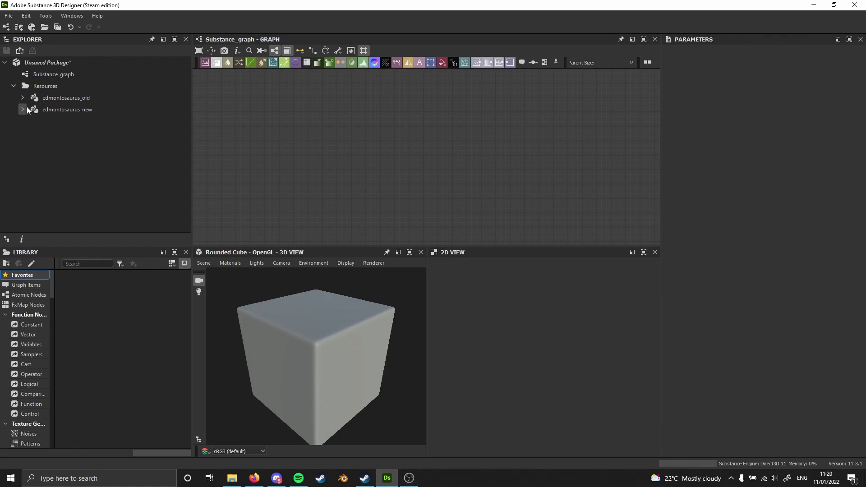
Start Bake model Information on the edmontosaurus_new resource.
{"action": "right_click", "coordinate": [64, 109]}
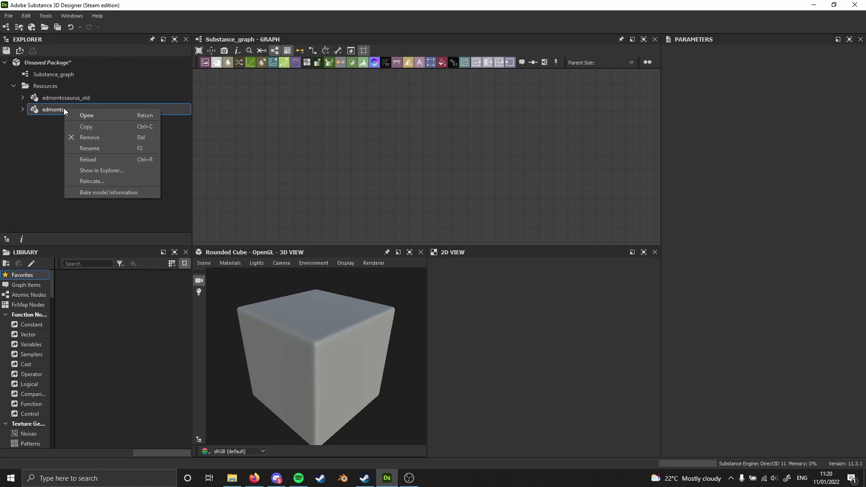
{"action": "left_click", "coordinate": [95, 192]}
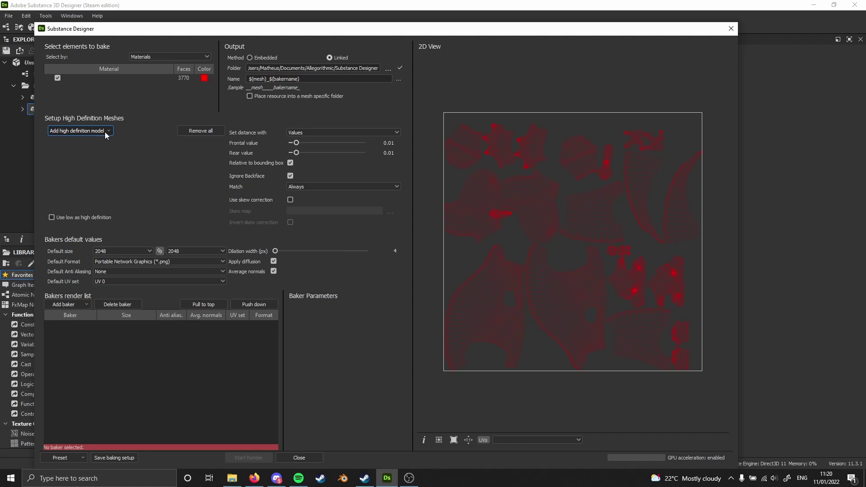
Add edmontosaurus_old from Resources as the high definition model.
{"action": "left_click", "coordinate": [103, 131]}
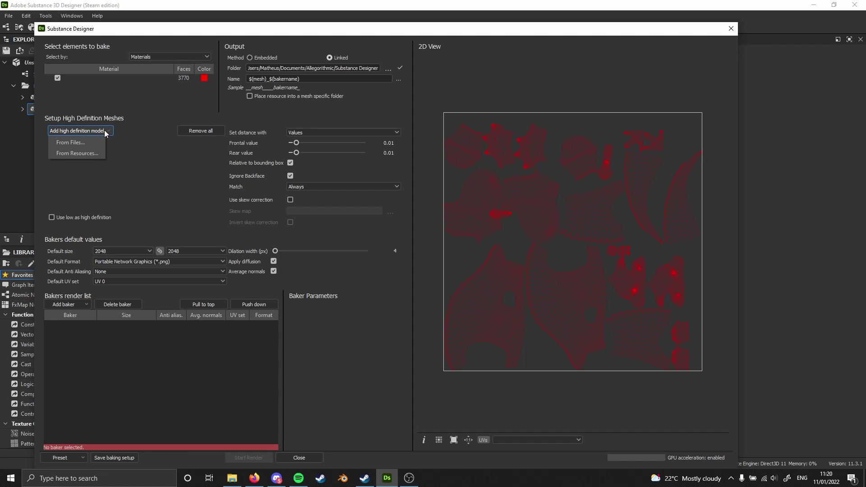
{"action": "left_click", "coordinate": [81, 153]}
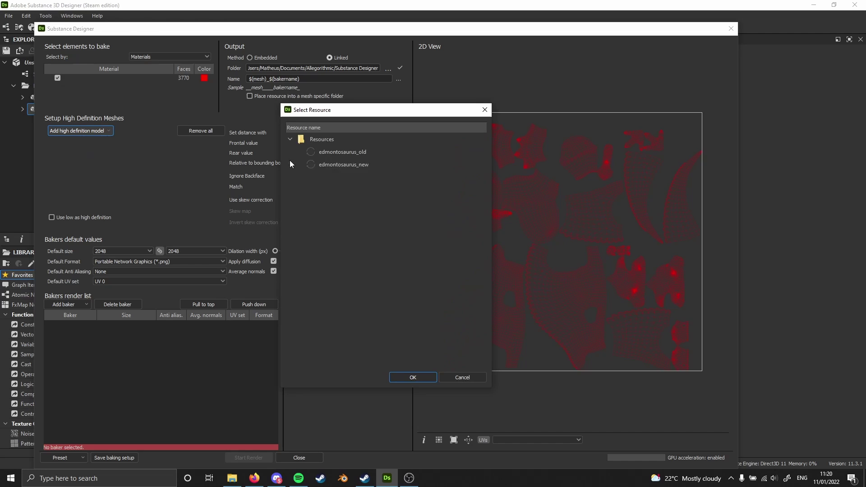
{"action": "left_click", "coordinate": [350, 152]}
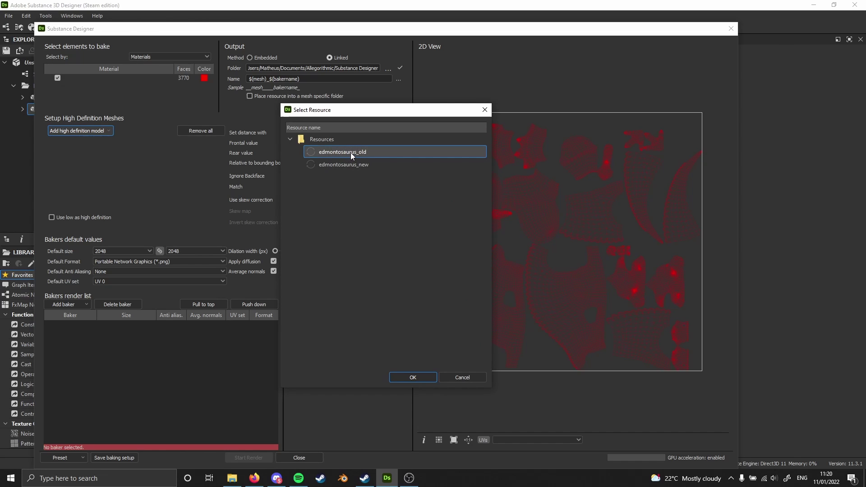
{"action": "left_click", "coordinate": [413, 377]}
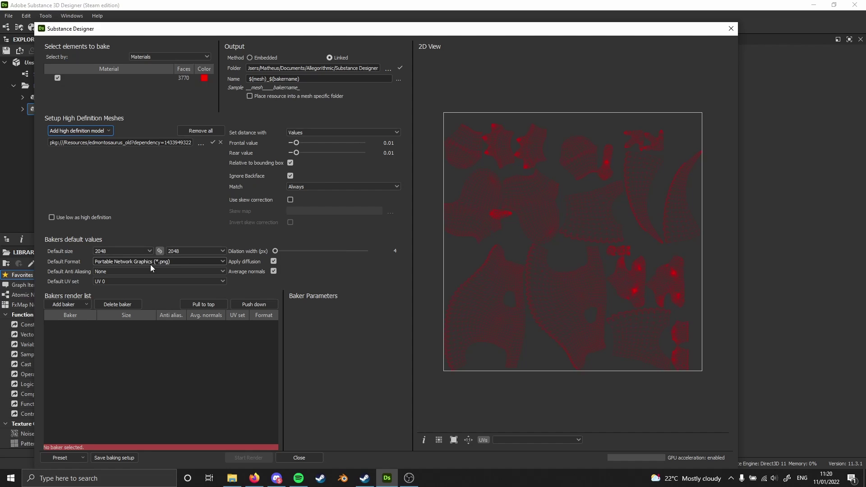
Set the baker defaults to 4096 size and Subsampling 2x2 anti-aliasing.
{"action": "left_click", "coordinate": [138, 250]}
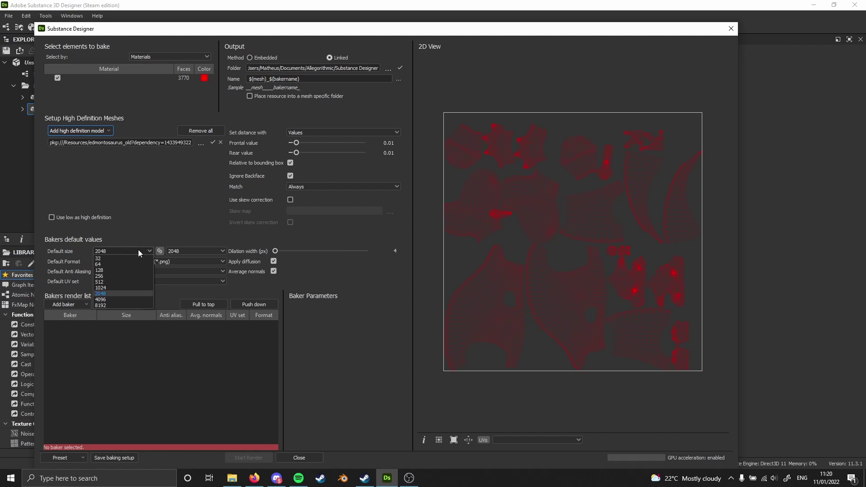
{"action": "left_click", "coordinate": [106, 299]}
{"action": "left_click", "coordinate": [116, 272]}
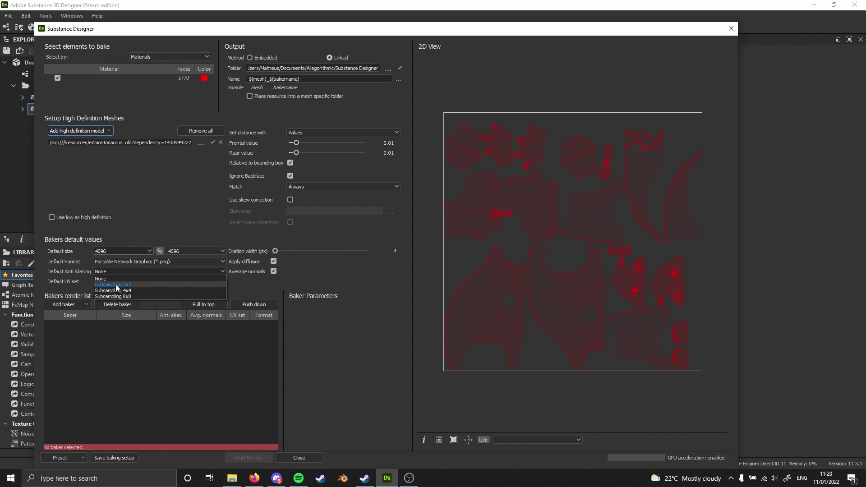
{"action": "left_click", "coordinate": [116, 285]}
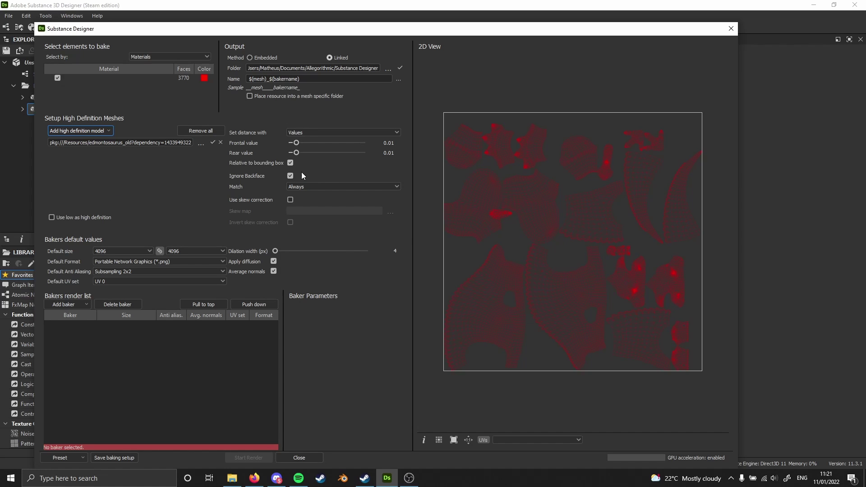
Turn off Relative to bounding box and enter 0.001 for both frontal and rear values.
{"action": "left_click", "coordinate": [290, 163]}
{"action": "left_click", "coordinate": [388, 143]}
{"action": "type", "text": "0.001"}
{"action": "key", "text": "ctrl+a"}
{"action": "double_click", "coordinate": [387, 153]}
{"action": "type", "text": "0.001"}
{"action": "key", "text": "Return"}
Add a Transferred Texture from Mesh baker to the render list.
{"action": "left_click", "coordinate": [86, 304]}
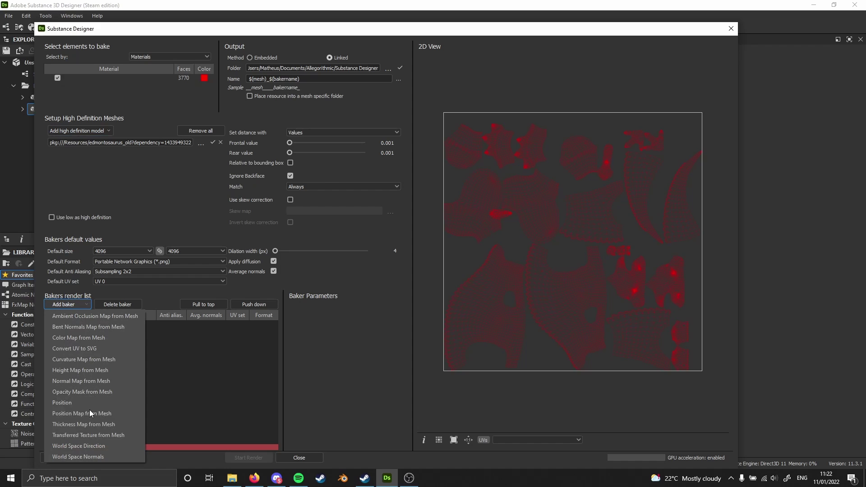
{"action": "left_click", "coordinate": [116, 435]}
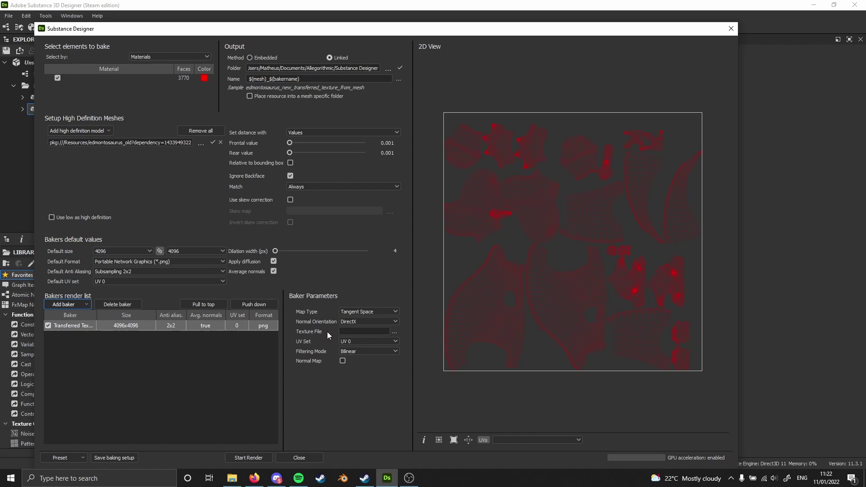
{"action": "left_click", "coordinate": [394, 333]}
Load ED_Base_Color.png from the Edmontosaurus TX folder as the baker's texture file.
{"action": "left_click", "coordinate": [394, 332]}
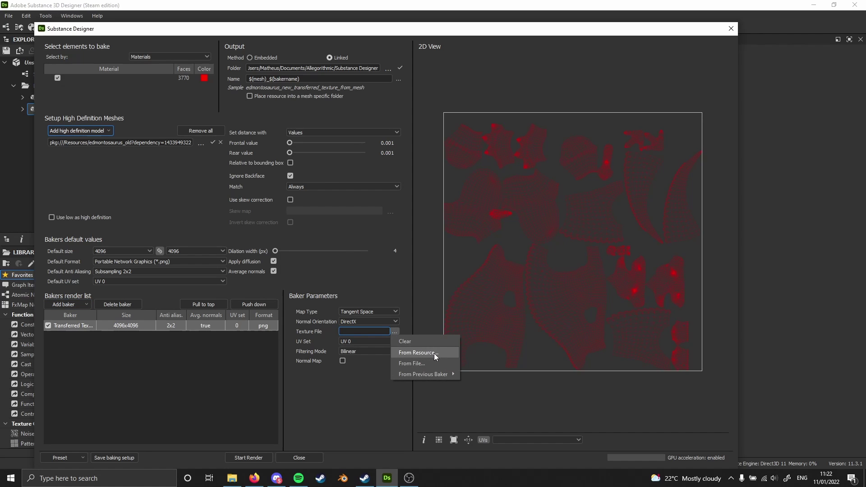
{"action": "left_click", "coordinate": [418, 364]}
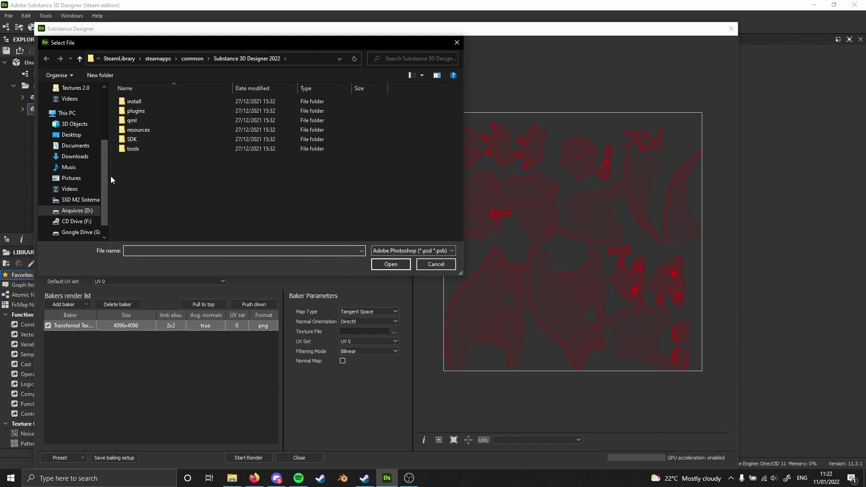
{"action": "left_click_drag", "start_coordinate": [107, 167], "coordinate": [108, 179]}
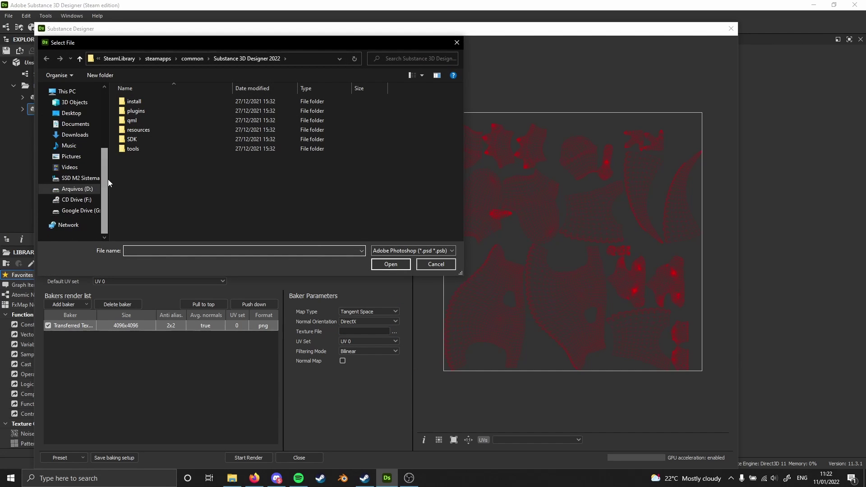
{"action": "left_click", "coordinate": [79, 210]}
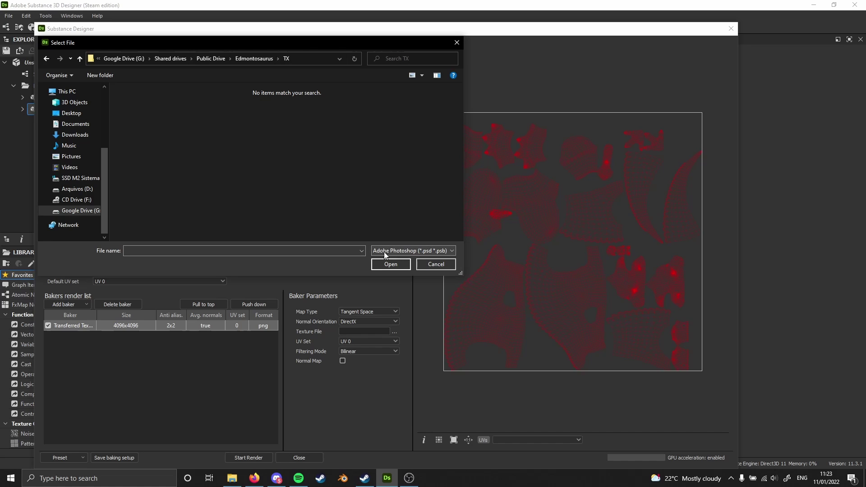
{"action": "left_click", "coordinate": [417, 250]}
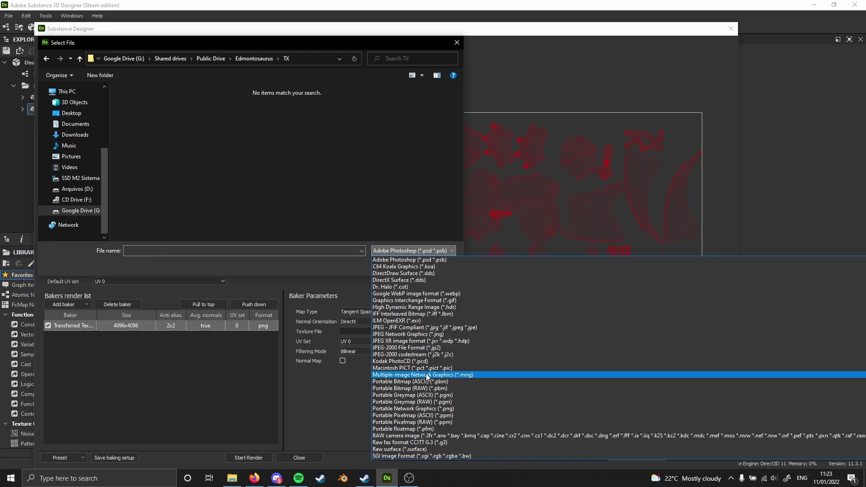
{"action": "scroll", "coordinate": [428, 370], "scroll_direction": "down", "scroll_amount": 4}
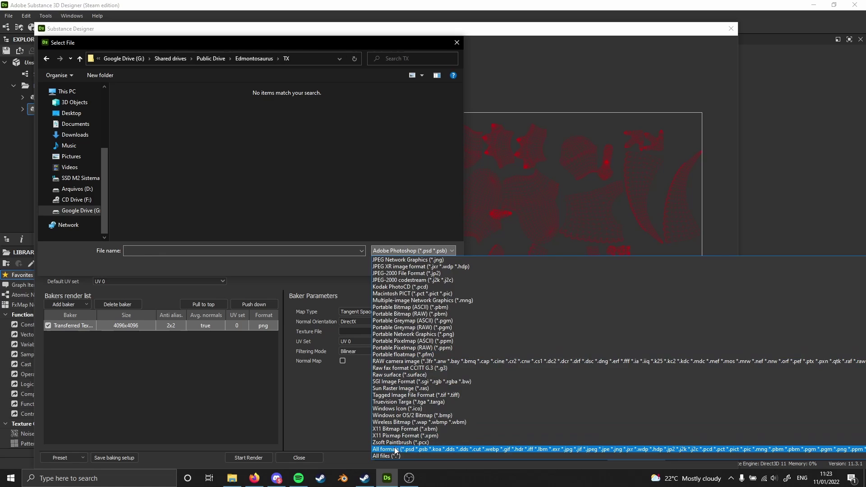
{"action": "left_click", "coordinate": [396, 450]}
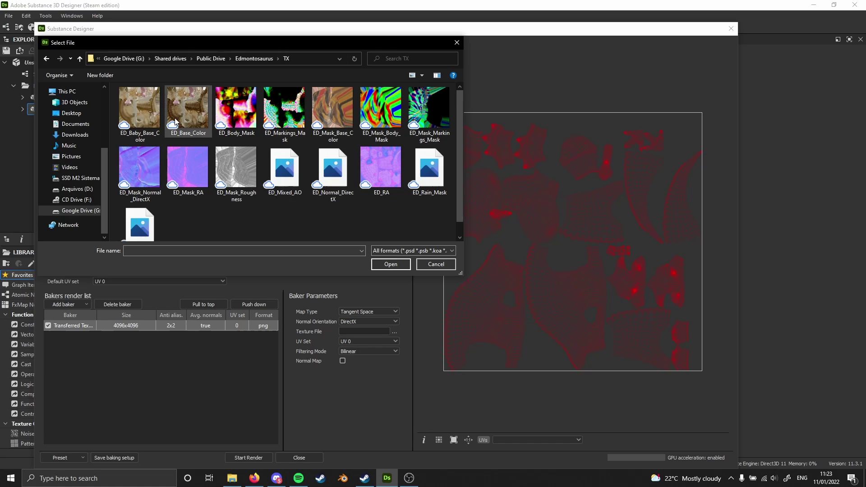
{"action": "left_click", "coordinate": [196, 99]}
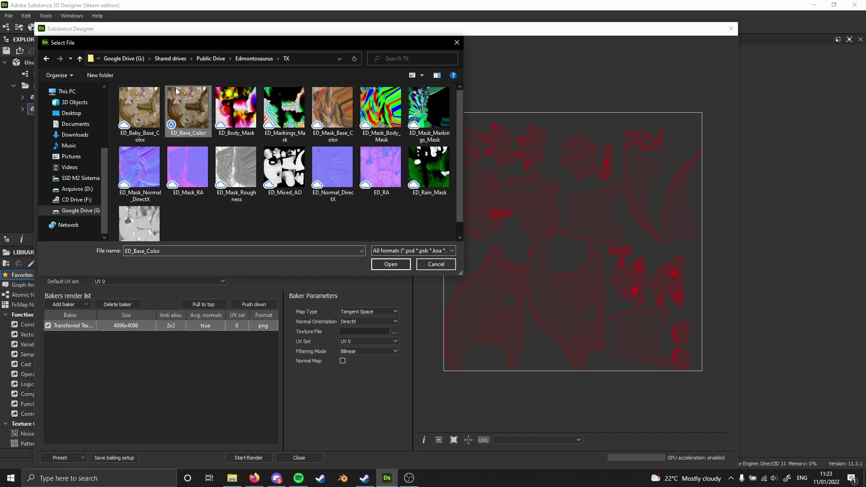
{"action": "left_click", "coordinate": [393, 265]}
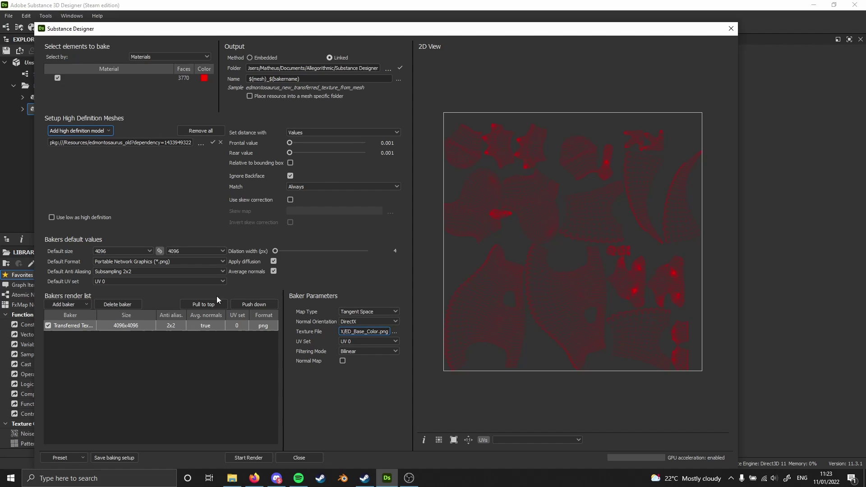
Start the render to transfer the base color onto the new model's UVs.
{"action": "left_click", "coordinate": [247, 457]}
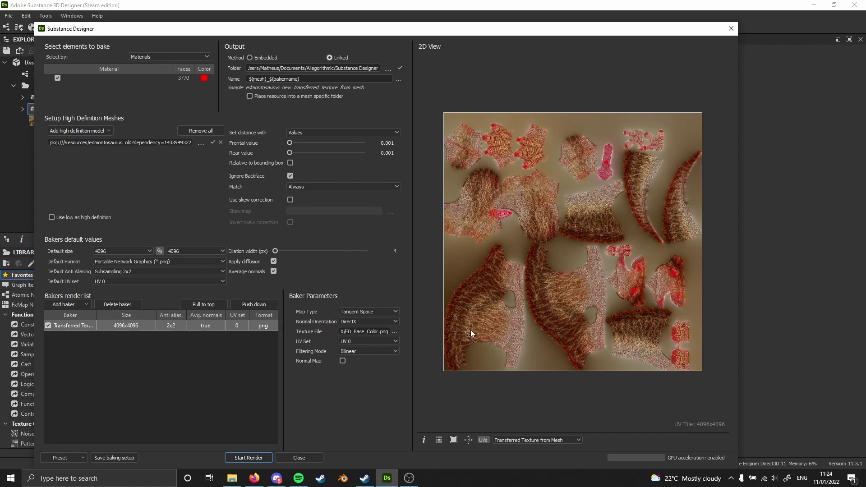
Close the baking window and open the transferred texture resource in the 2D view.
{"action": "left_click", "coordinate": [299, 458]}
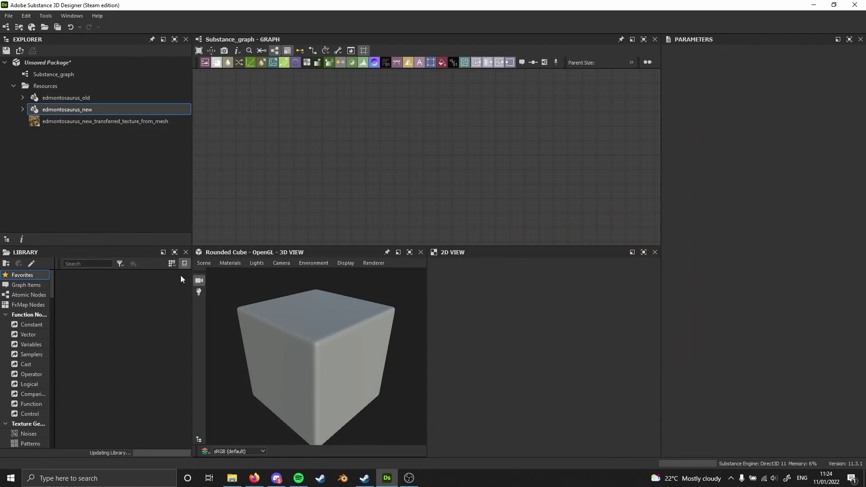
{"action": "left_click", "coordinate": [62, 121]}
{"action": "right_click", "coordinate": [70, 120]}
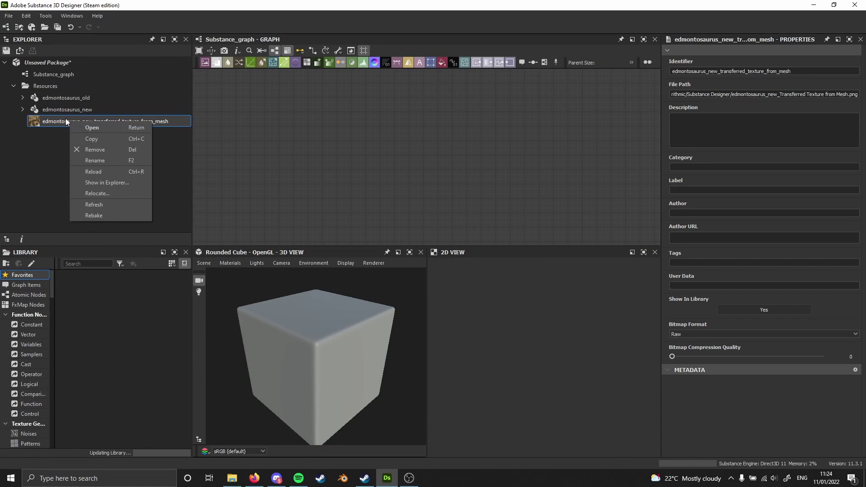
{"action": "left_click", "coordinate": [64, 117]}
{"action": "double_click", "coordinate": [64, 121]}
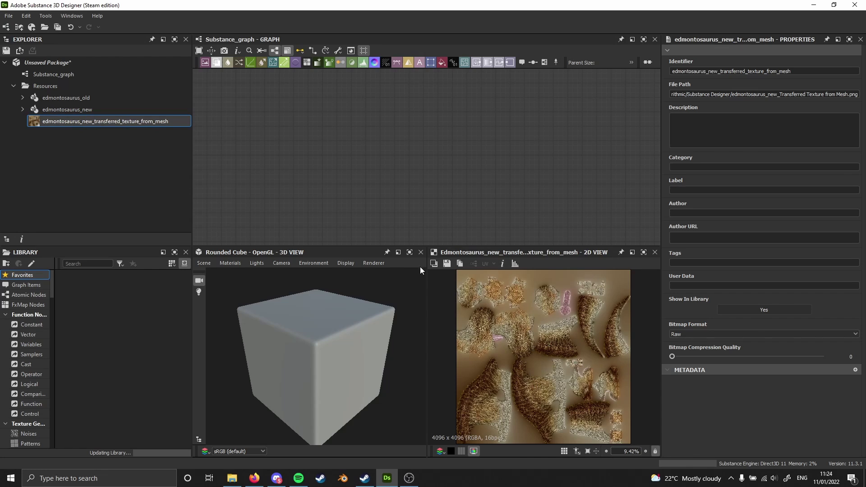
Save the 4096 × 4096 transferred base-color texture as a PNG image.
{"action": "left_click", "coordinate": [448, 265]}
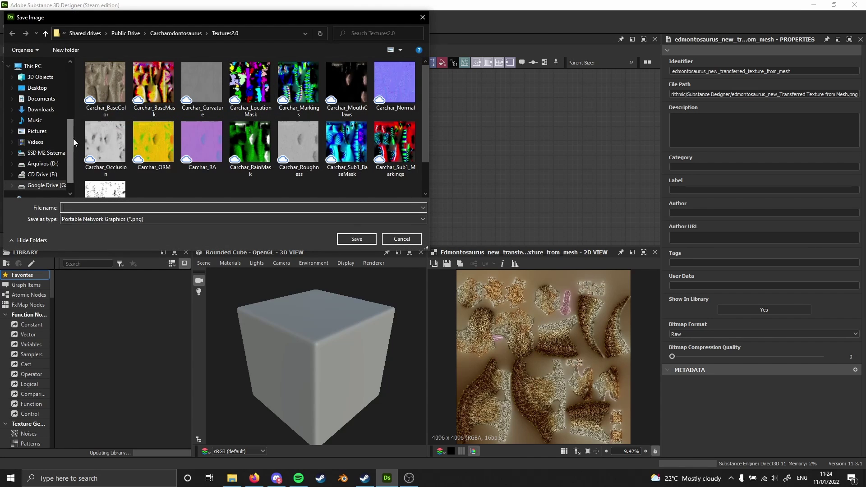
{"action": "scroll", "coordinate": [71, 145], "scroll_direction": "down", "scroll_amount": 1}
{"action": "key", "text": "Escape"}
{"action": "left_click", "coordinate": [88, 109]}
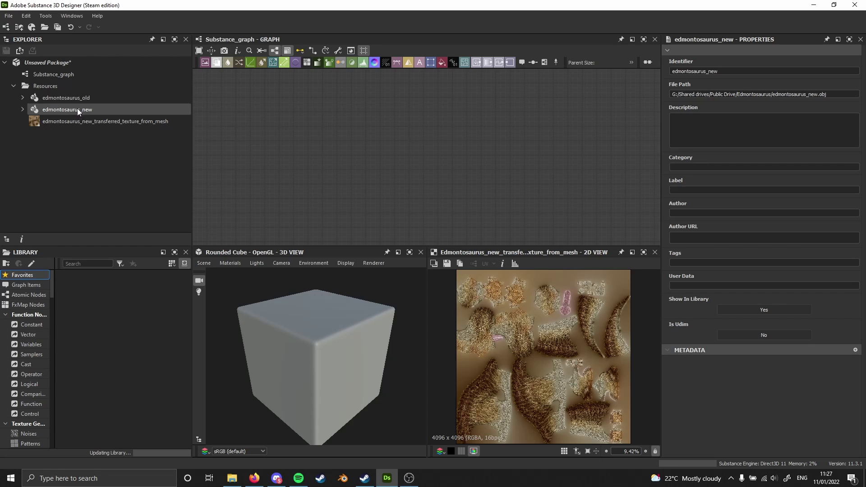
Reopen edmontosaurus_new's bake settings and mark the source texture as a normal map.
{"action": "right_click", "coordinate": [77, 109]}
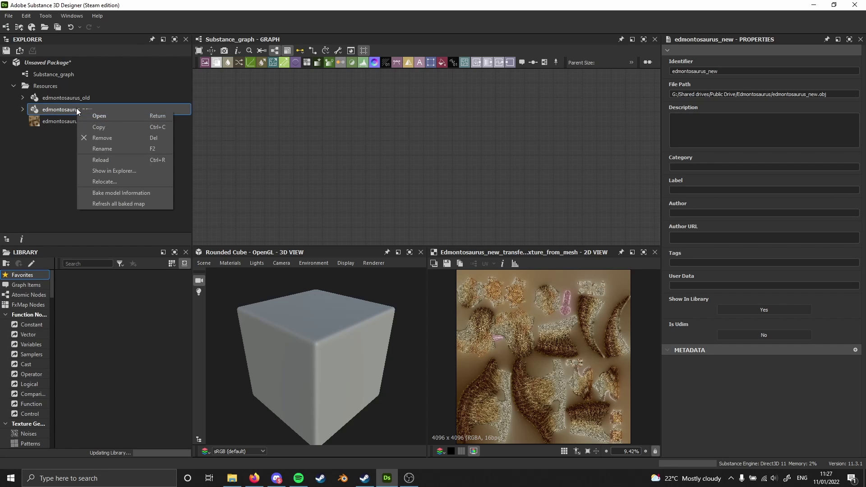
{"action": "left_click", "coordinate": [123, 193]}
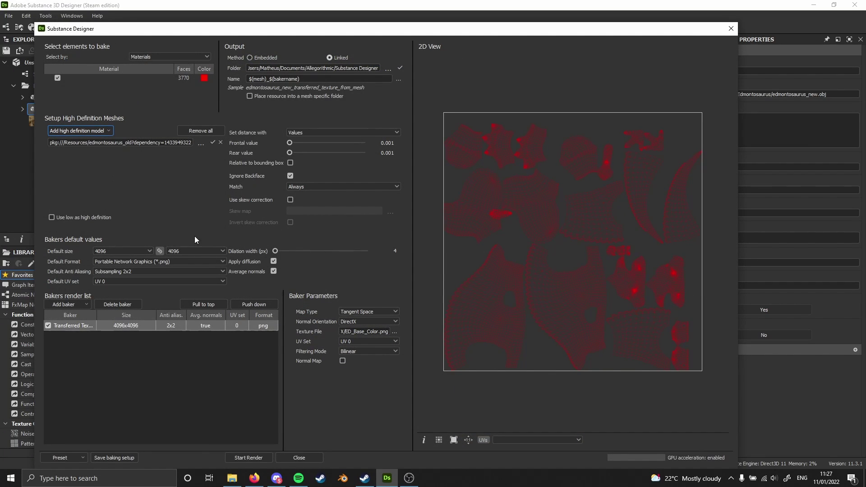
{"action": "left_click", "coordinate": [343, 361]}
Set the transfer baker's texture file to ED_Normal_DirectX.png from disk.
{"action": "left_click", "coordinate": [394, 332]}
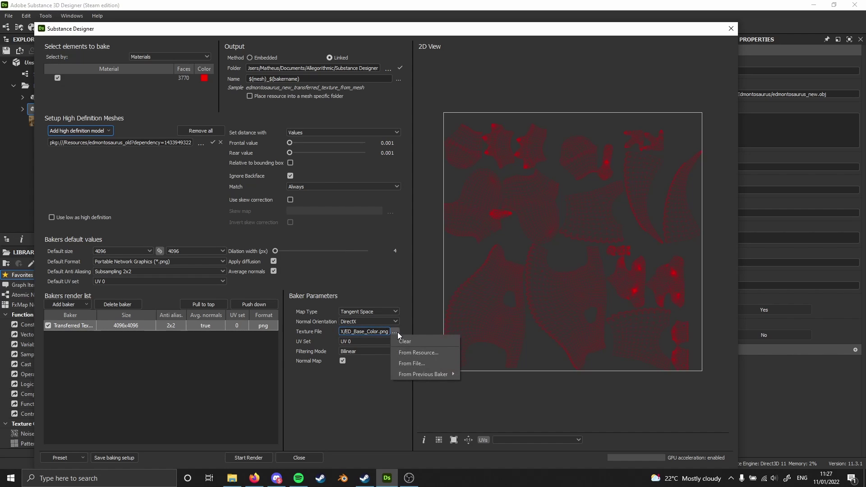
{"action": "left_click", "coordinate": [413, 364]}
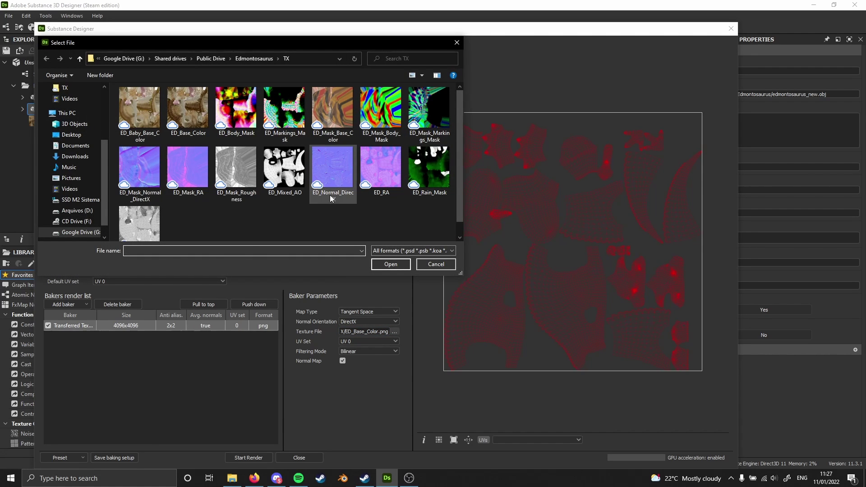
{"action": "left_click", "coordinate": [342, 170]}
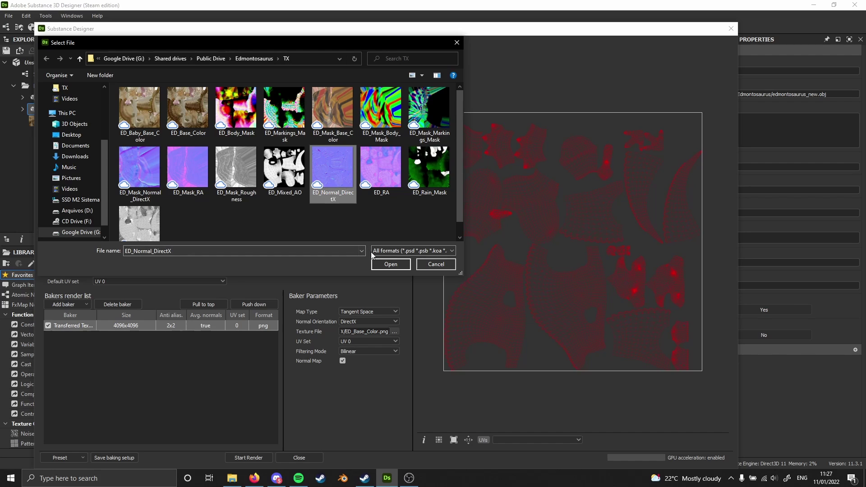
{"action": "left_click", "coordinate": [390, 265]}
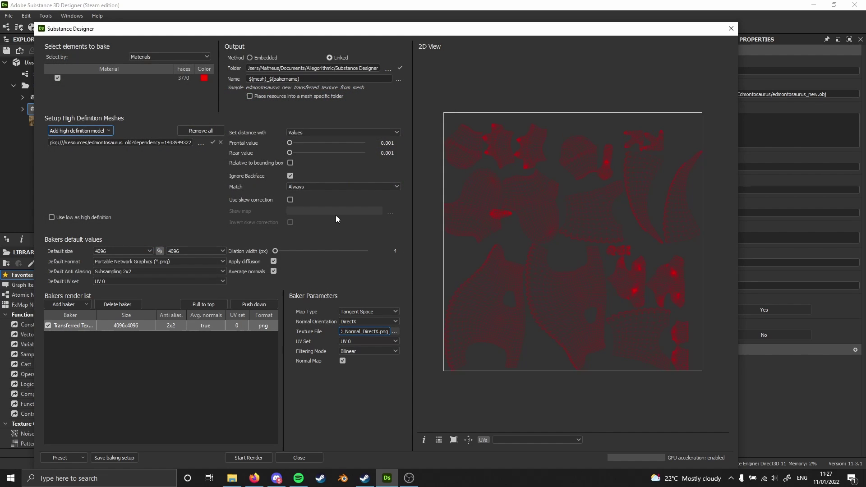
Bake the 4096 normal map transfer onto the new UV layout, then close the baking window.
{"action": "left_click", "coordinate": [248, 458]}
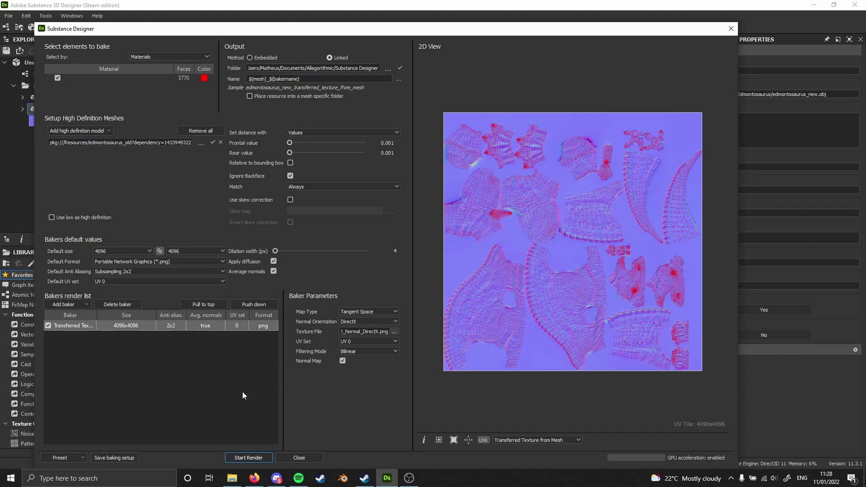
{"action": "left_click", "coordinate": [299, 457]}
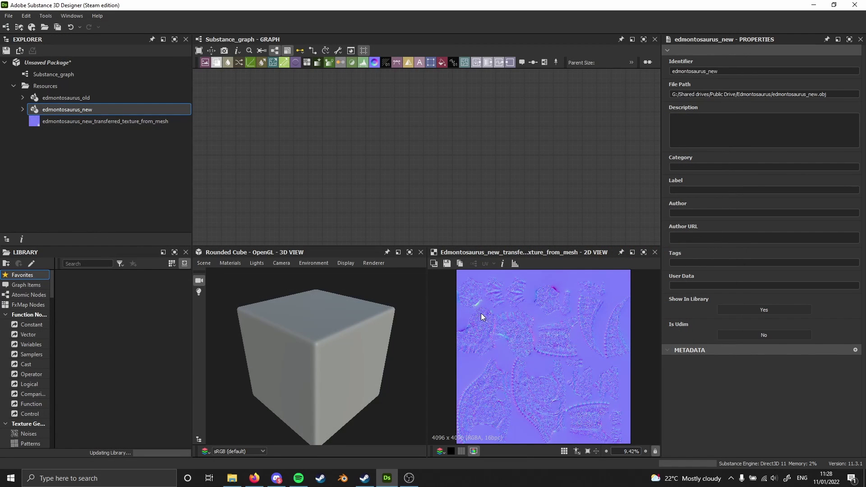
Save the transferred normal texture as a PNG image in the TX 2.0 folder.
{"action": "left_click", "coordinate": [447, 264]}
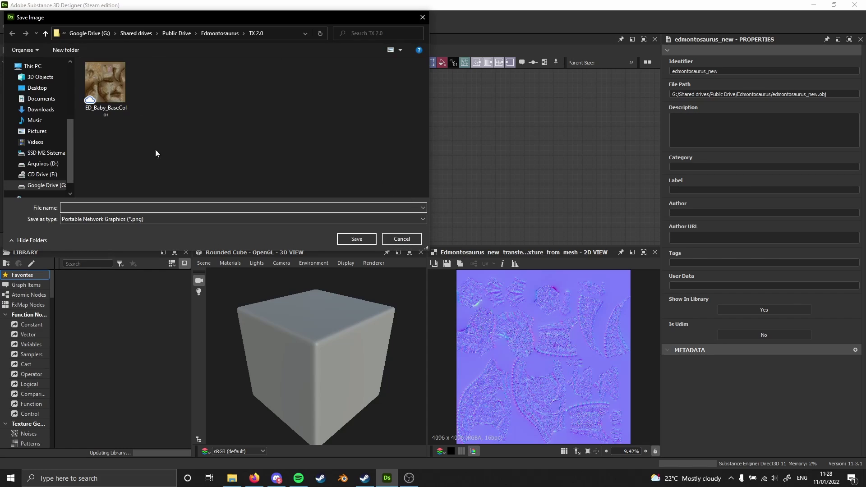
{"action": "key", "text": "Escape"}
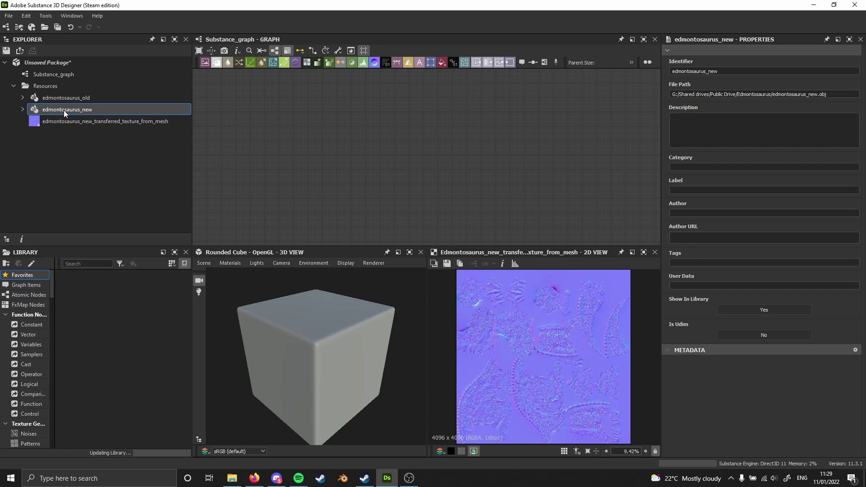
Show edmontosaurus_new in 3D with the transferred texture as its Normal channel, then inspect from several angles.
{"action": "left_click_drag", "start_coordinate": [58, 110], "coordinate": [327, 353]}
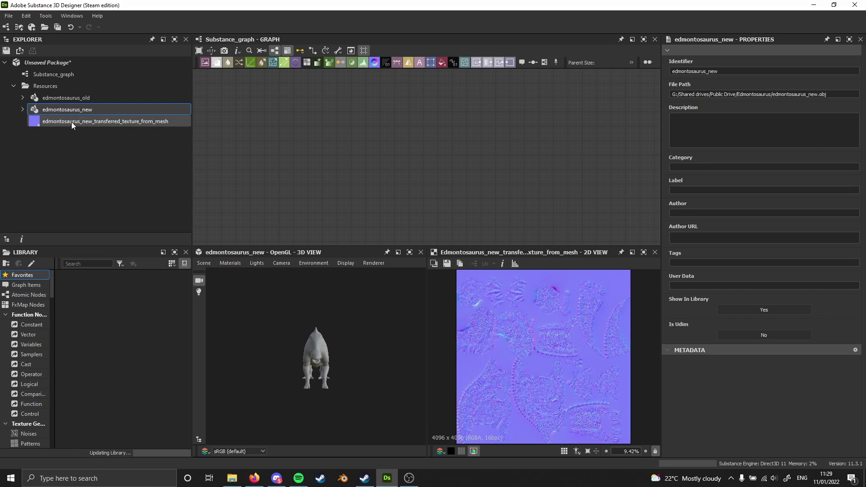
{"action": "left_click_drag", "start_coordinate": [66, 123], "coordinate": [350, 369]}
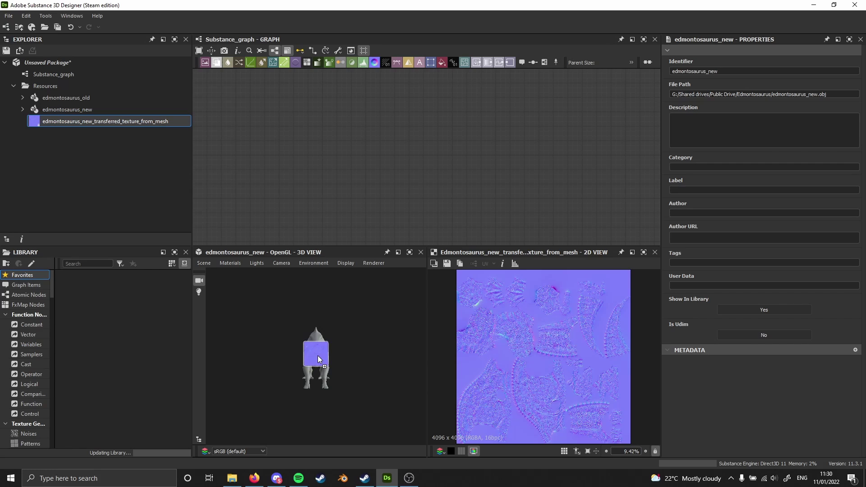
{"action": "left_click_drag", "start_coordinate": [318, 355], "coordinate": [318, 356]}
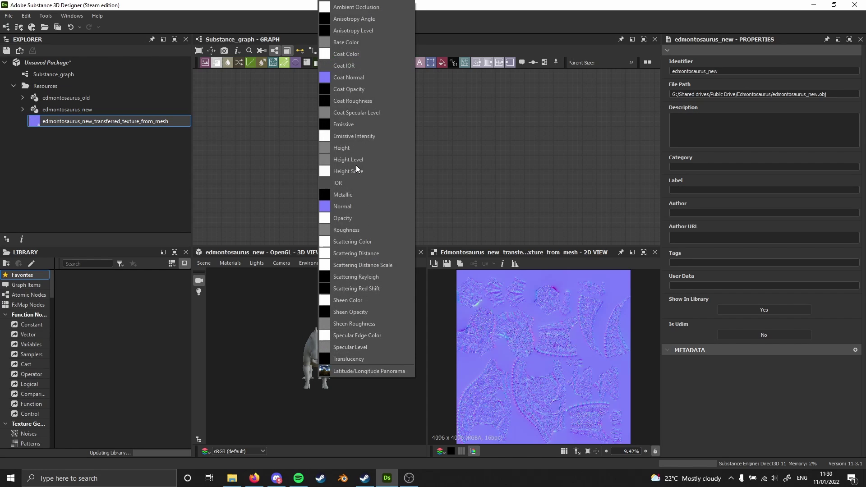
{"action": "left_click", "coordinate": [355, 207]}
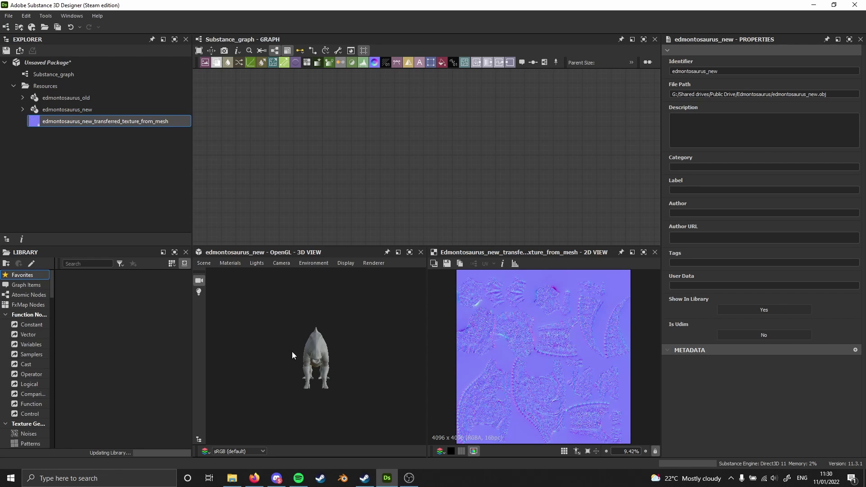
{"action": "left_click_drag", "start_coordinate": [292, 351], "coordinate": [340, 438]}
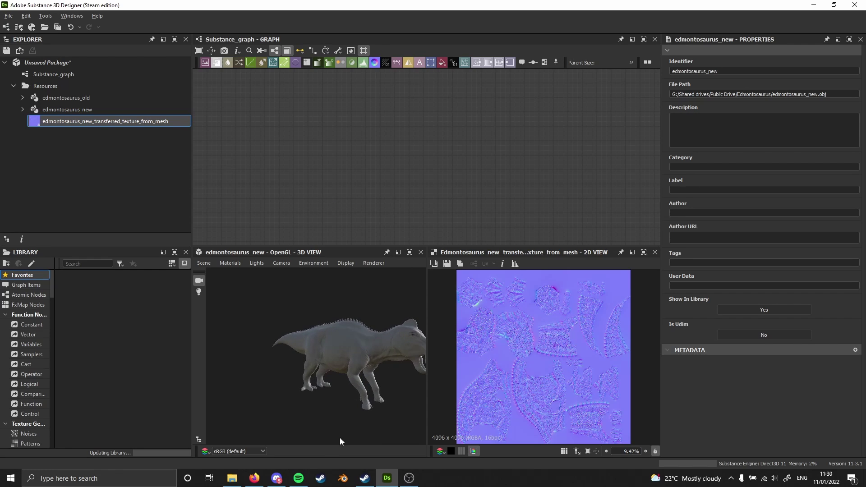
{"action": "scroll", "coordinate": [356, 434], "scroll_direction": "up", "scroll_amount": 5}
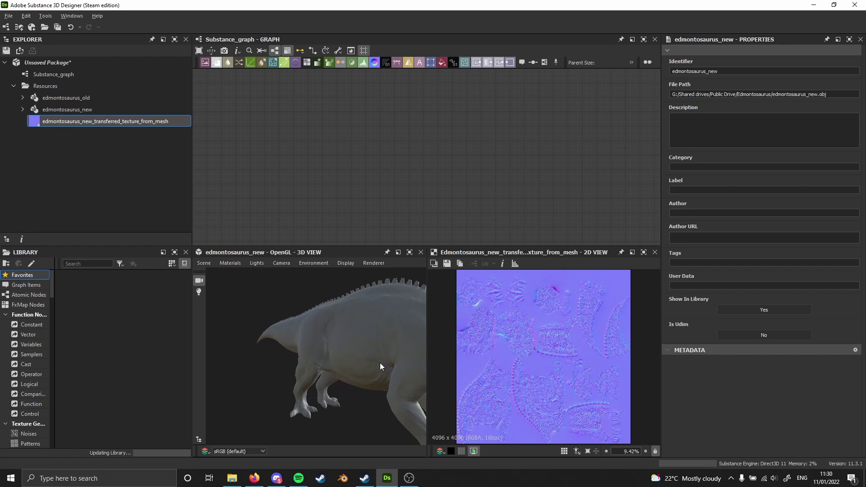
{"action": "left_click_drag", "start_coordinate": [380, 362], "coordinate": [362, 337]}
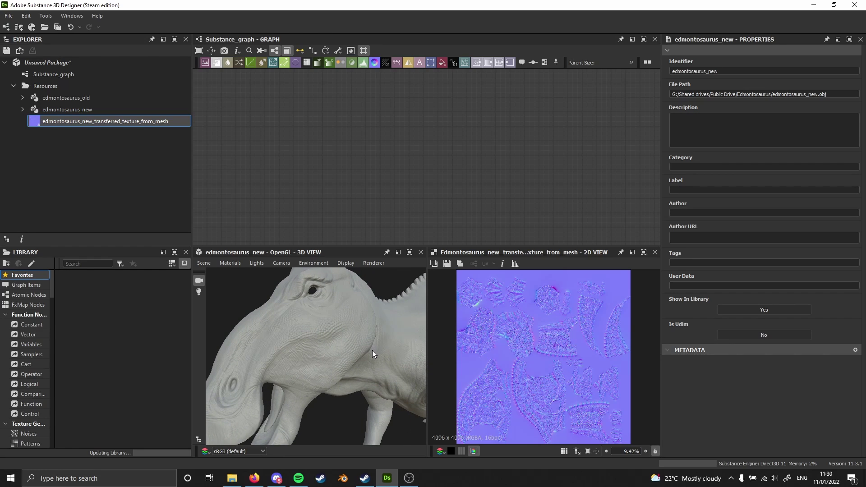